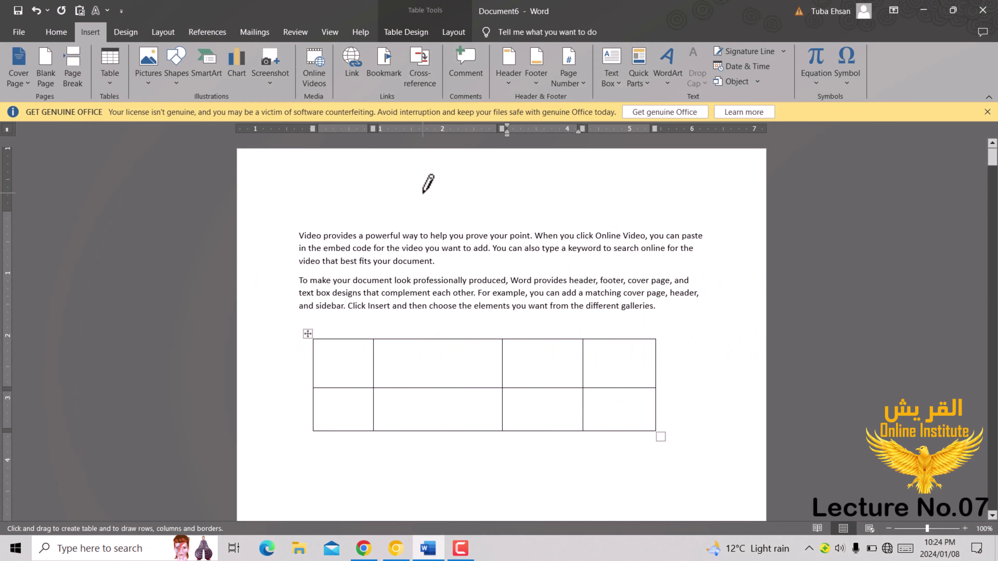
# Undo the drawn table lines and insert the in_use-transformed picture from Downloads below the paragraphs.
pyautogui.hotkey('ctrl', 'z')
pyautogui.hotkey('ctrl', 'z')
pyautogui.hotkey('ctrl', 'z')
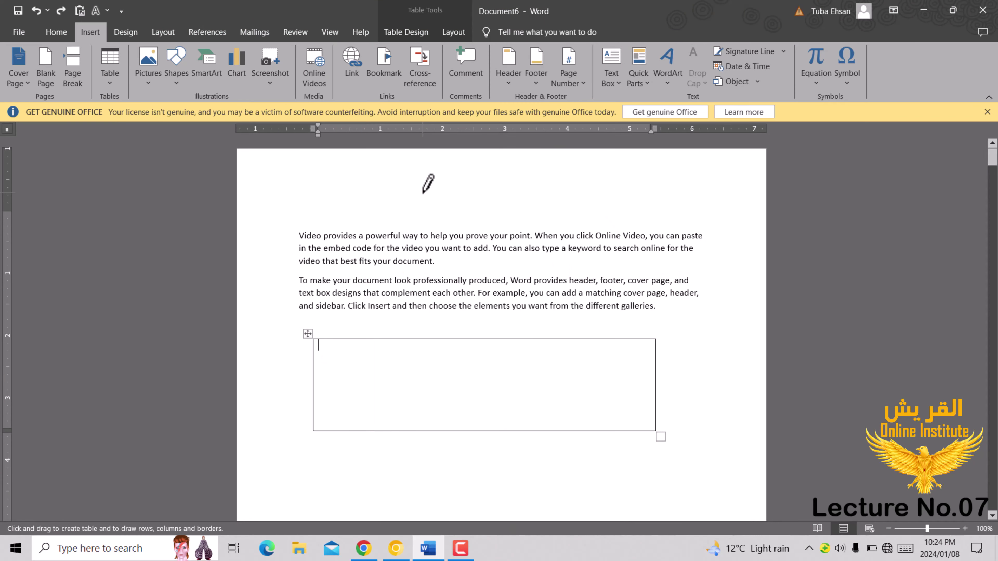
pyautogui.hotkey('ctrl', 'z')
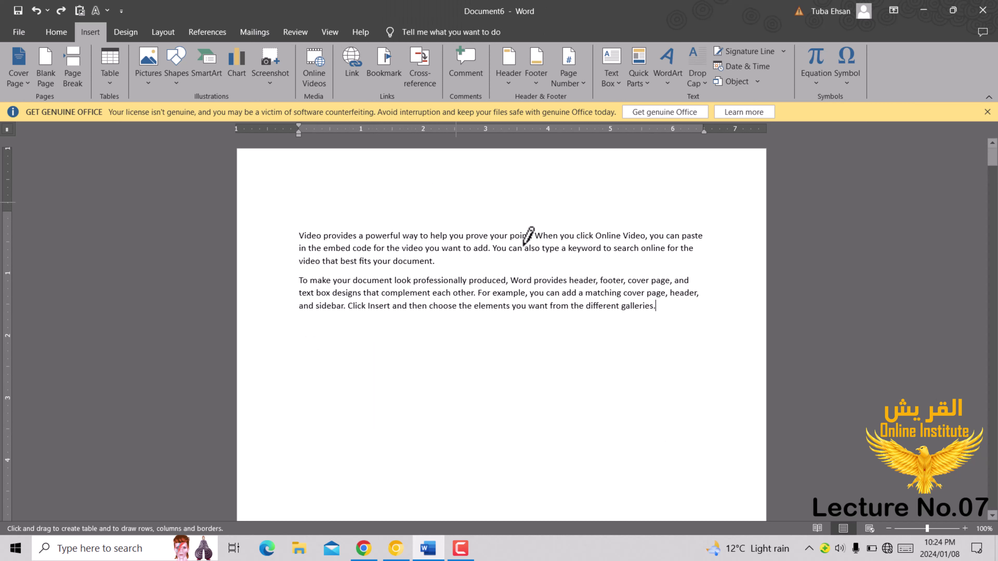
pyautogui.click(155, 74)
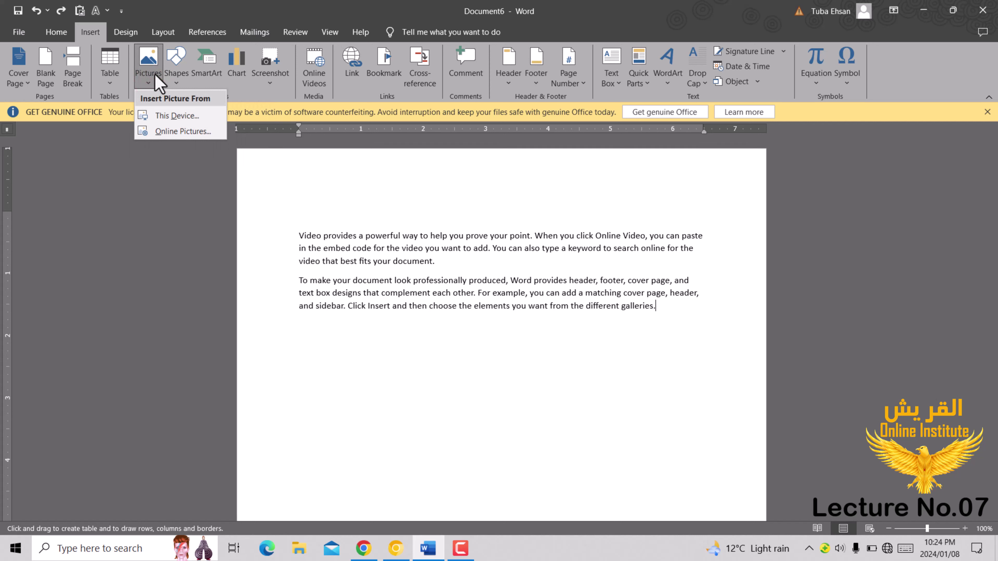
pyautogui.click(191, 118)
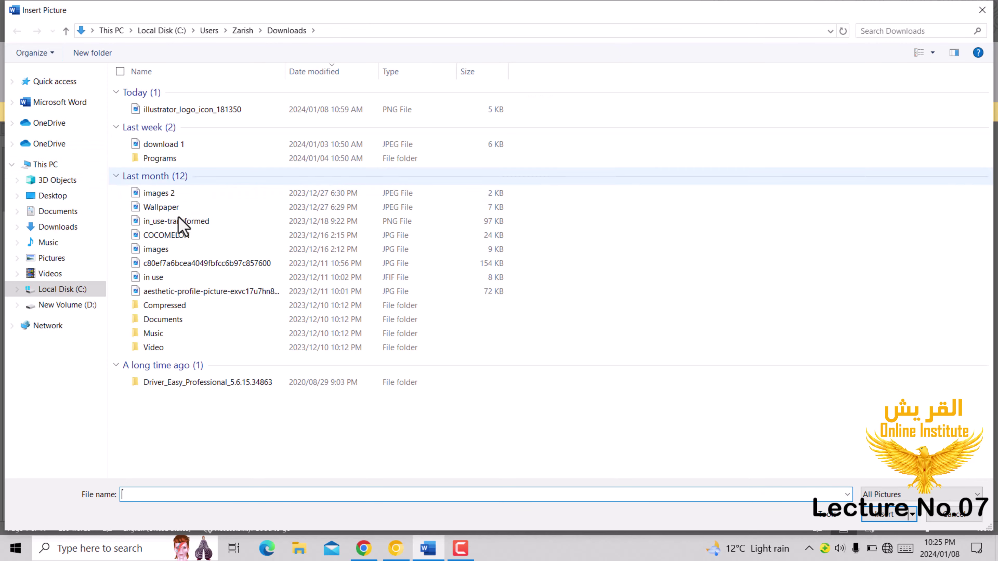
pyautogui.click(199, 221)
pyautogui.doubleClick(199, 221)
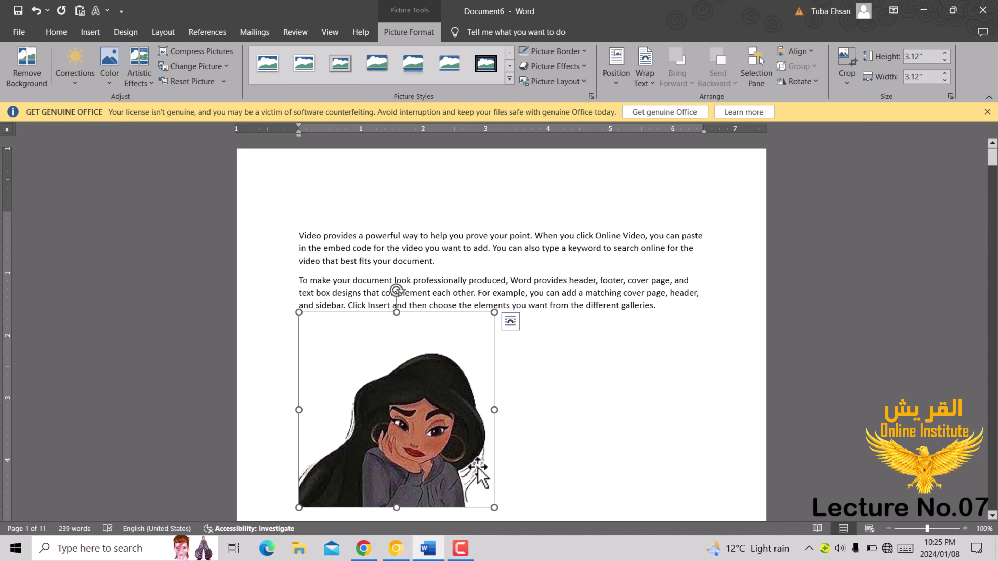
# Position the cartoon top left with square text wrapping and resize it to 2.03" by 2.03".
pyautogui.moveTo(412, 454); pyautogui.dragTo(438, 466)
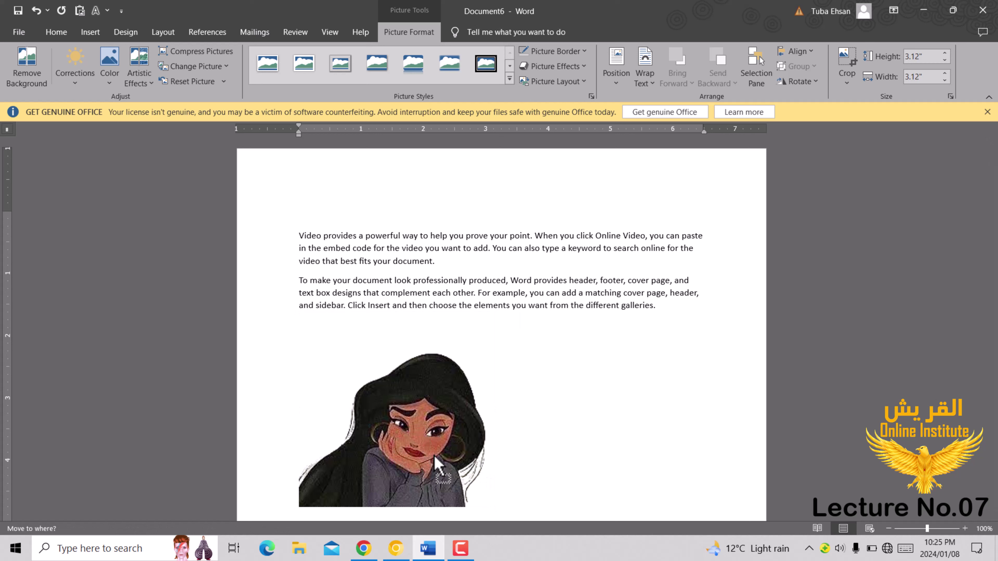
pyautogui.moveTo(436, 461); pyautogui.dragTo(416, 457)
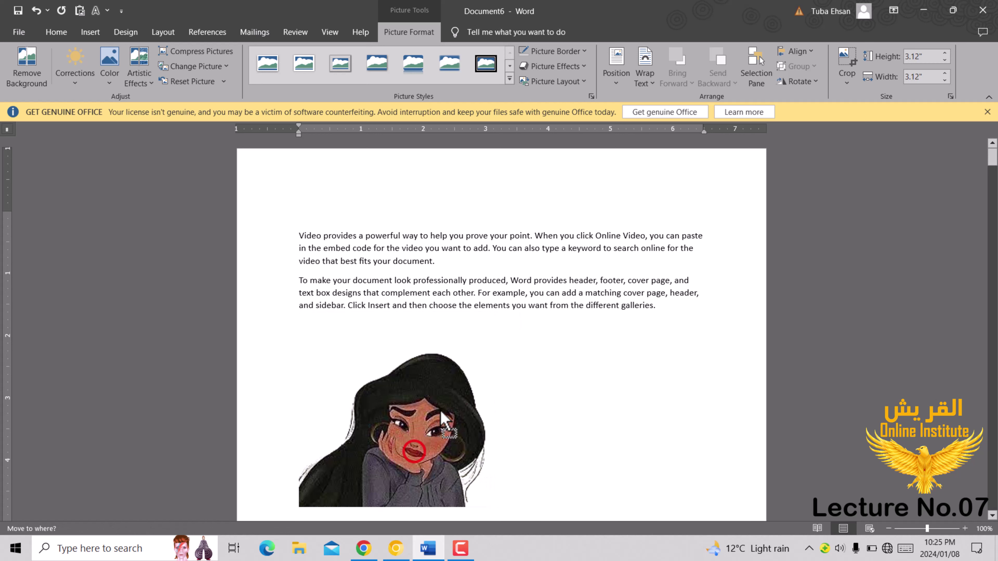
pyautogui.click(618, 86)
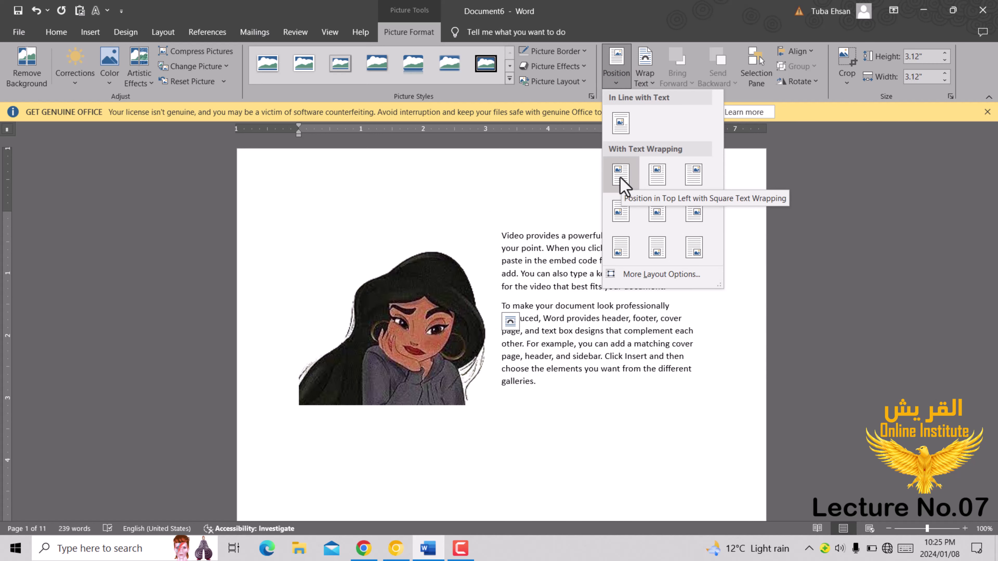
pyautogui.click(619, 177)
pyautogui.click(432, 294)
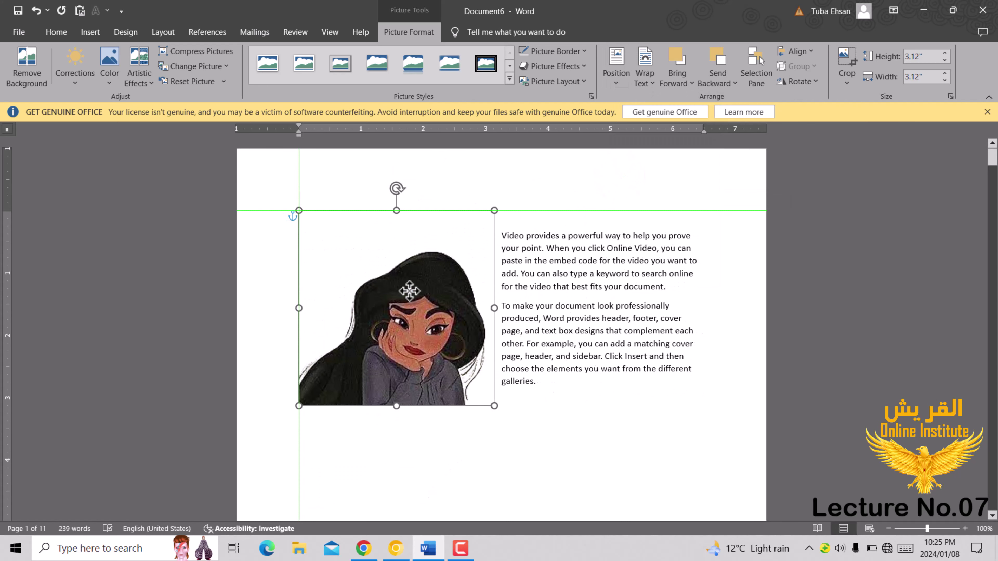
pyautogui.moveTo(475, 310); pyautogui.dragTo(399, 294)
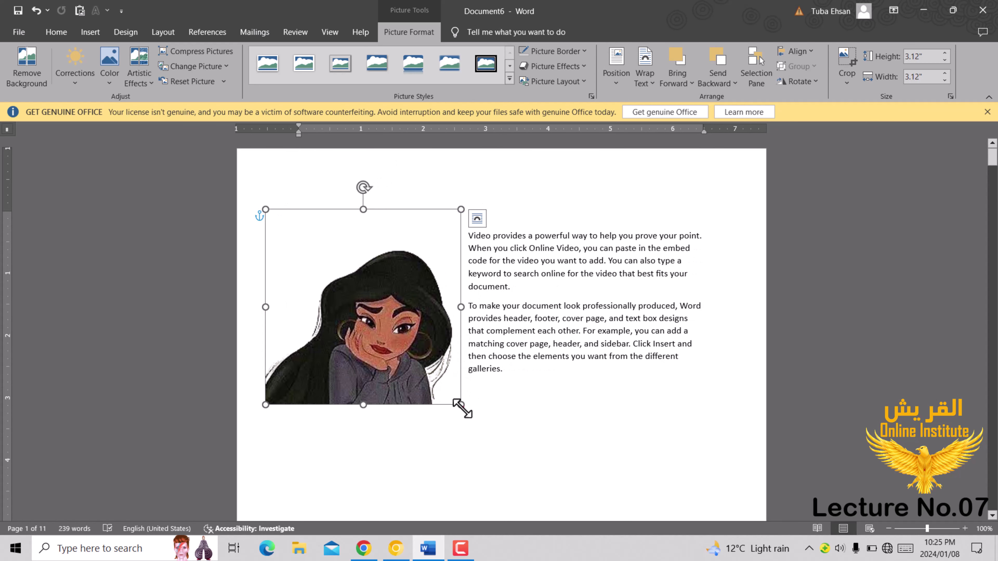
pyautogui.moveTo(461, 407); pyautogui.dragTo(392, 334)
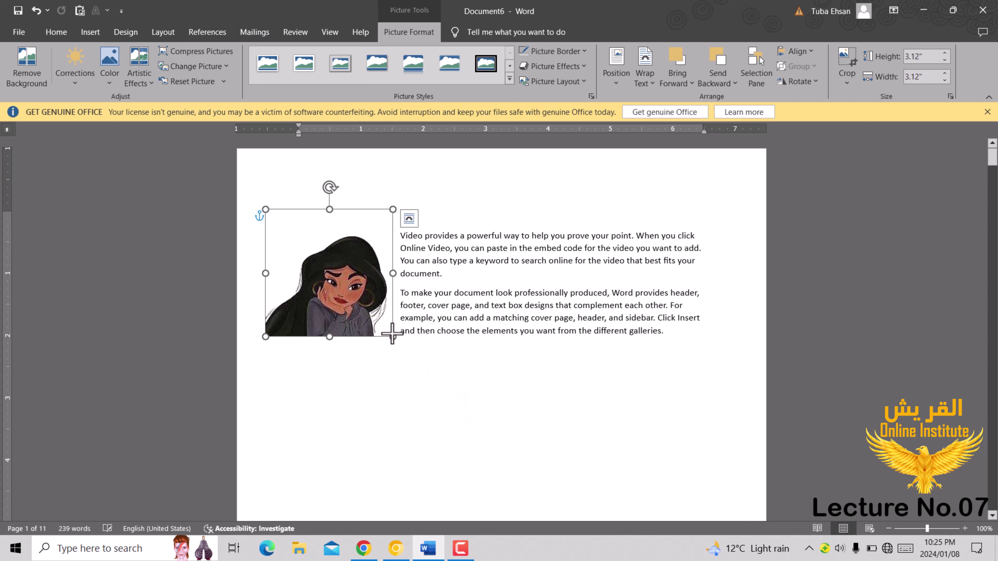
# Draw a blue 1.37" by 3.83" rectangle below the paragraphs.
pyautogui.click(89, 31)
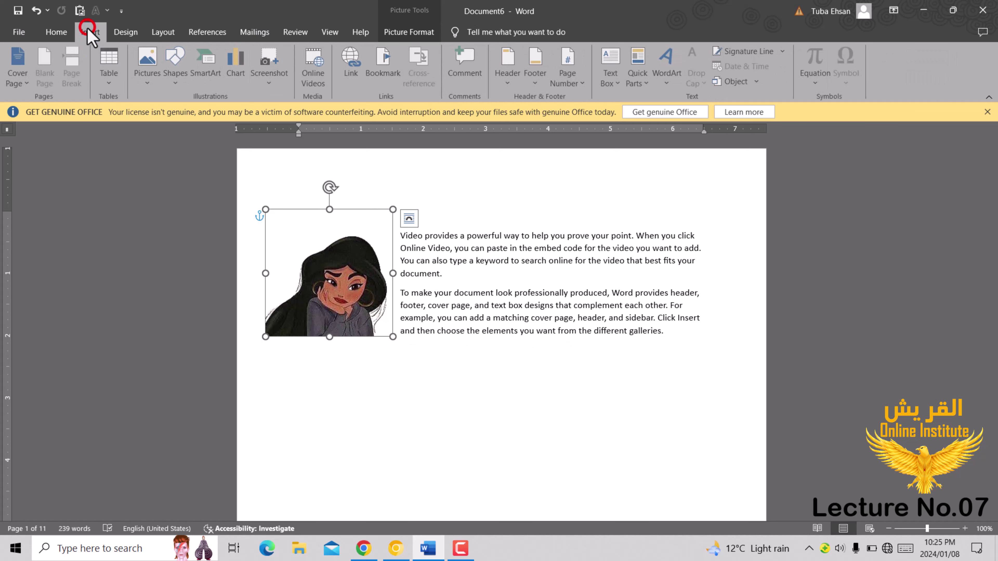
pyautogui.click(177, 75)
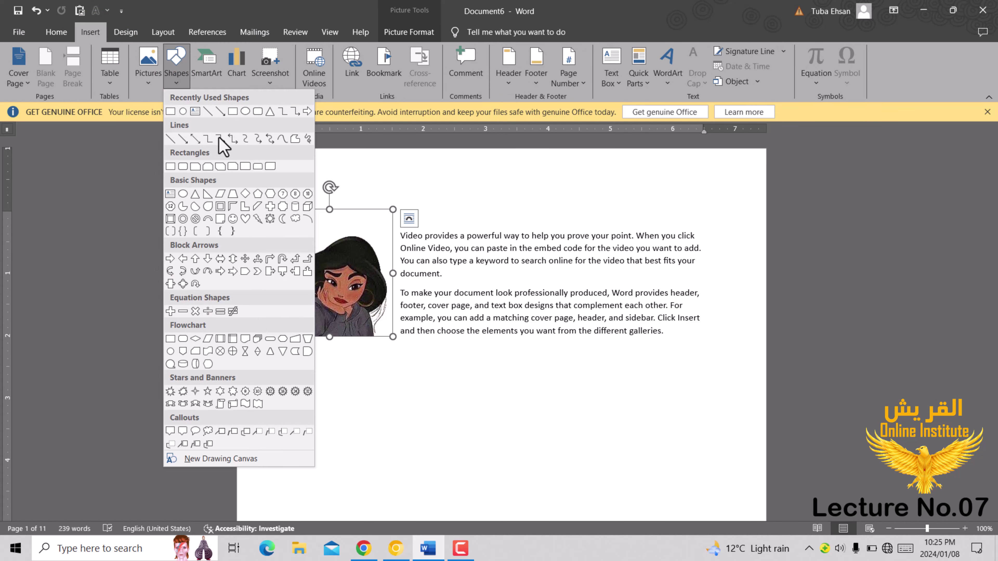
pyautogui.click(172, 112)
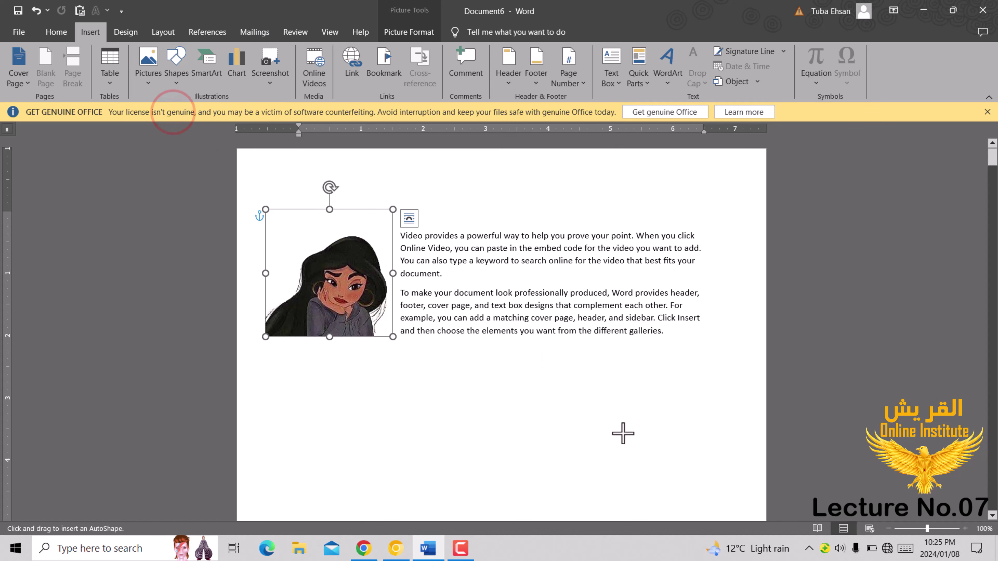
pyautogui.moveTo(408, 381); pyautogui.dragTo(646, 467)
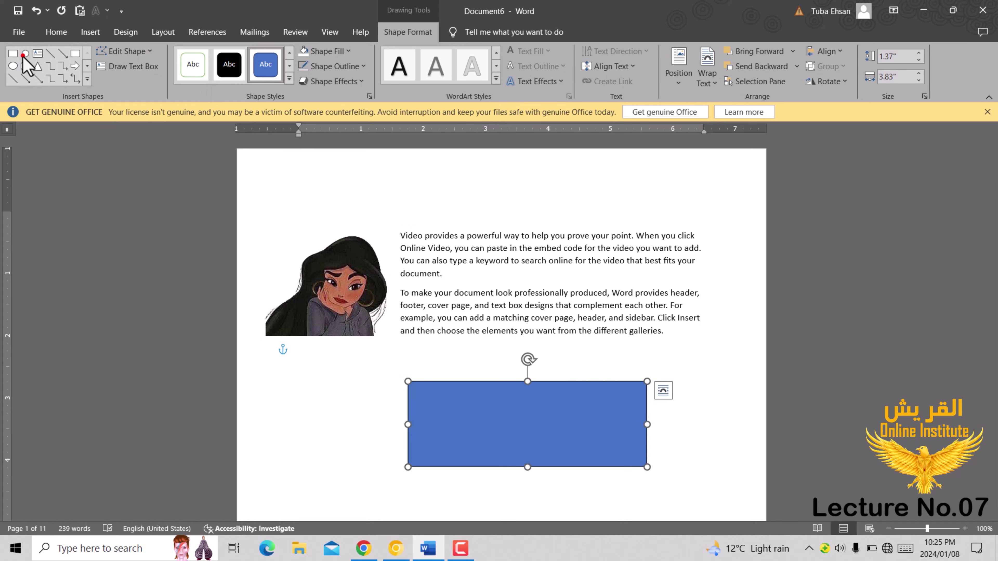
# Draw a blue circle to the left of the rectangle.
pyautogui.click(24, 53)
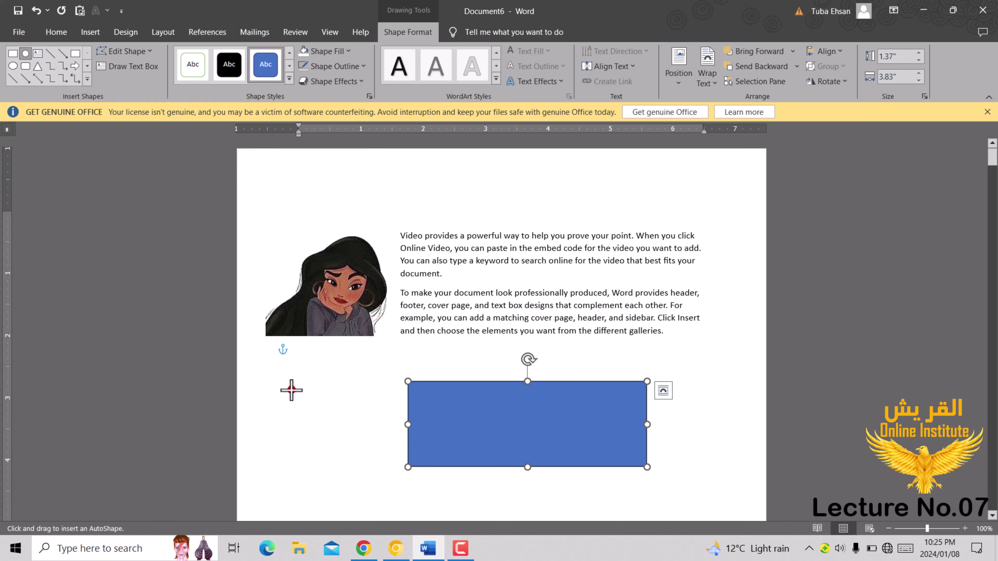
pyautogui.moveTo(291, 390); pyautogui.dragTo(383, 486)
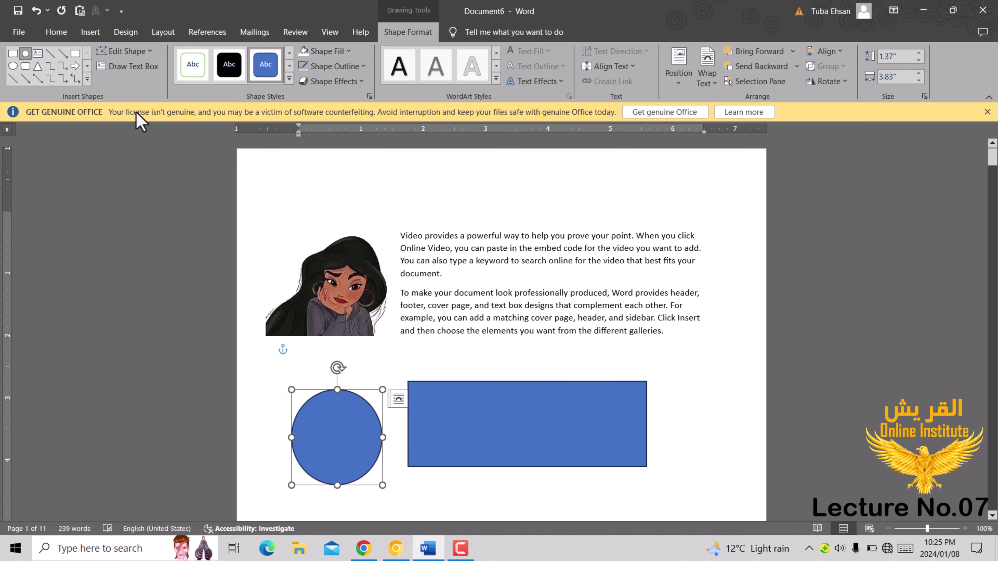
pyautogui.click(91, 32)
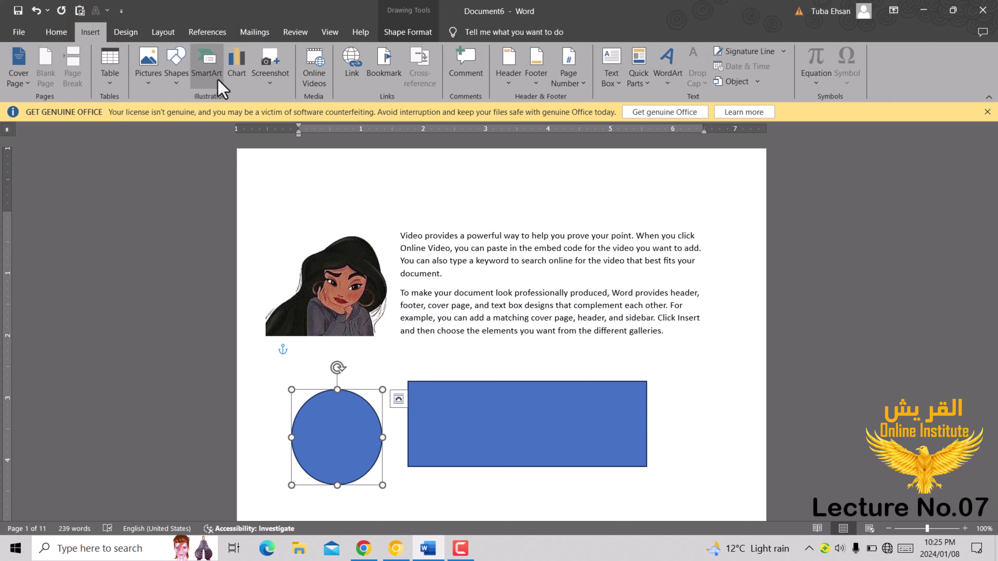
# Delete the circle, undo the rectangle and picture shrink, and place the cursor below the paragraphs.
pyautogui.press('Delete')
pyautogui.hotkey('ctrl', 'z')
pyautogui.hotkey('ctrl', 'z')
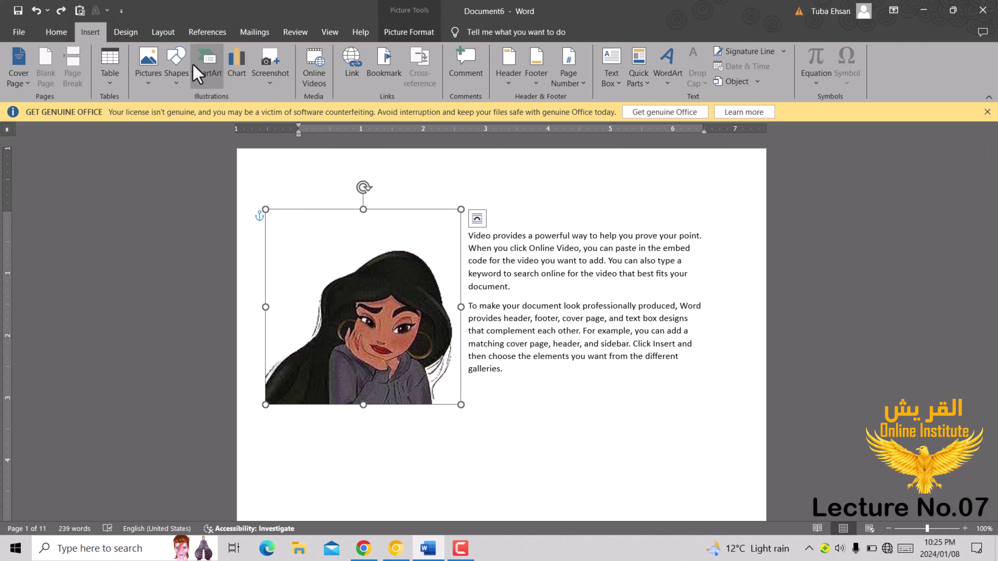
pyautogui.click(507, 369)
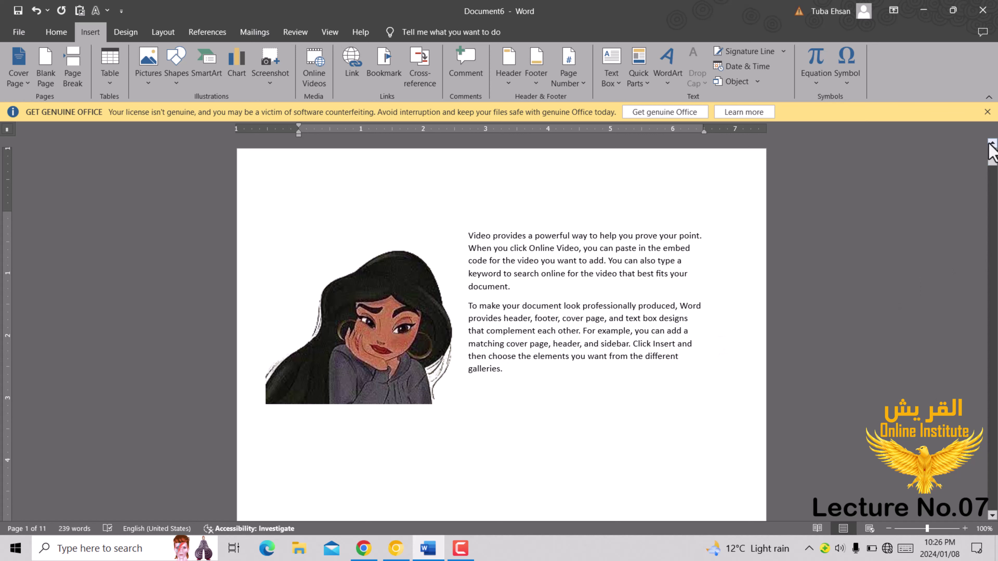
# Scroll down and bring up the Choose a SmartArt Graphic dialog, showing the List layouts.
pyautogui.scroll(-5, 991, 159)
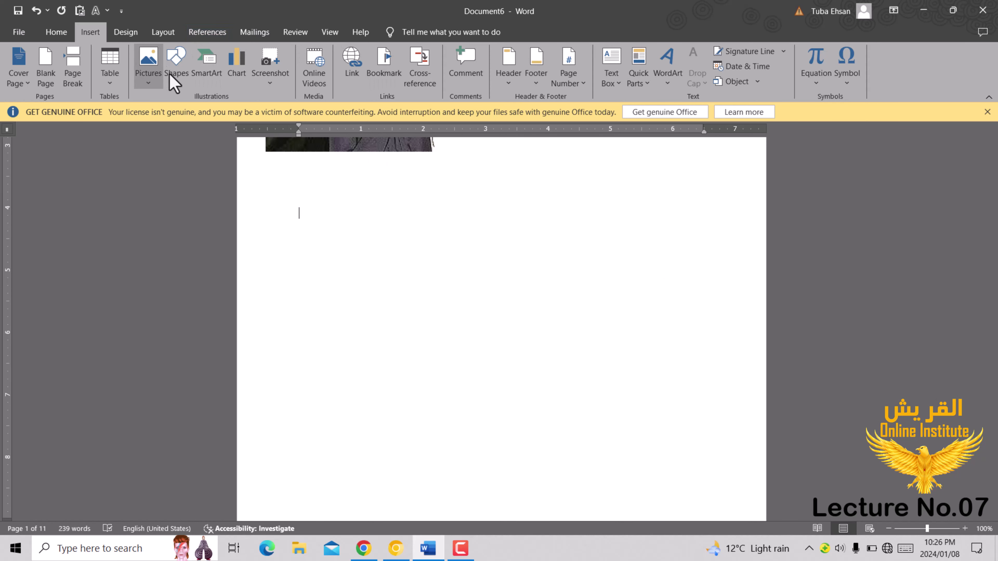
pyautogui.click(203, 75)
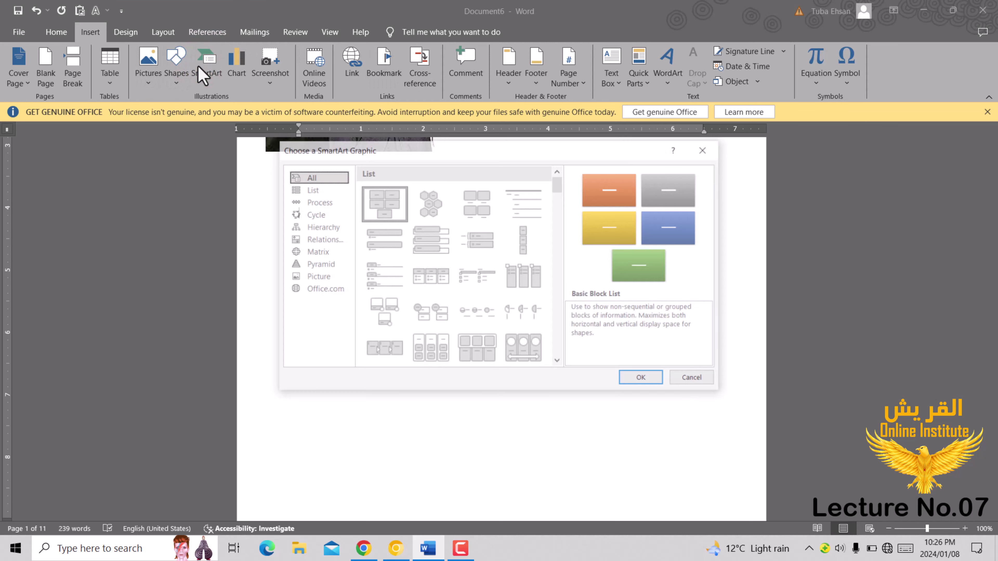
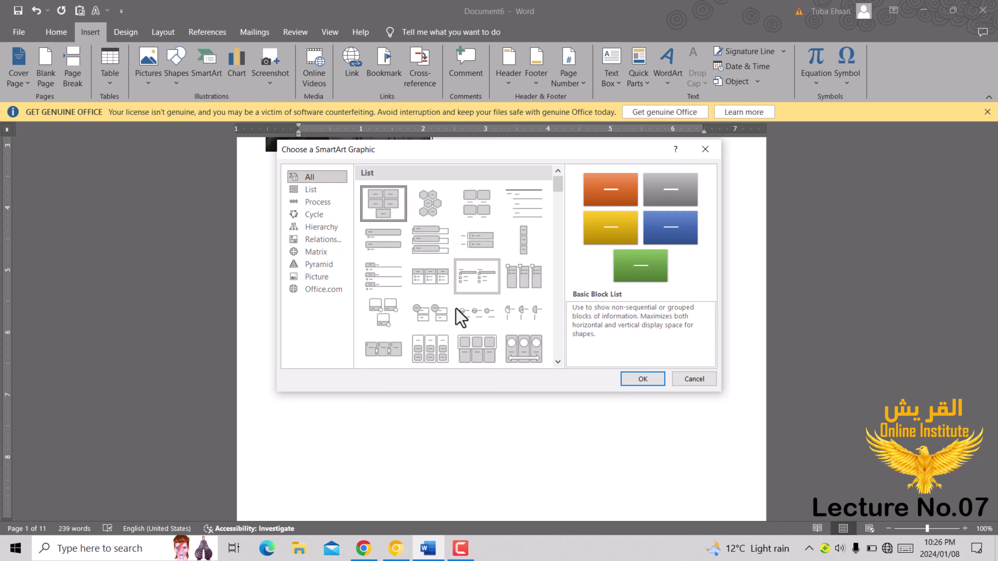
# Insert a Basic Cycle SmartArt graphic from the Cycle category.
pyautogui.click(313, 215)
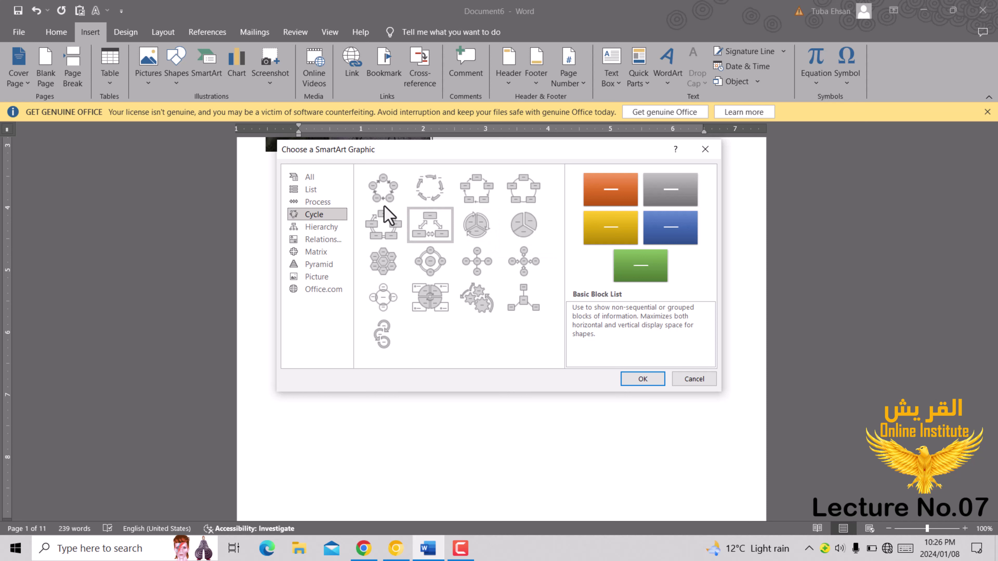
pyautogui.click(381, 198)
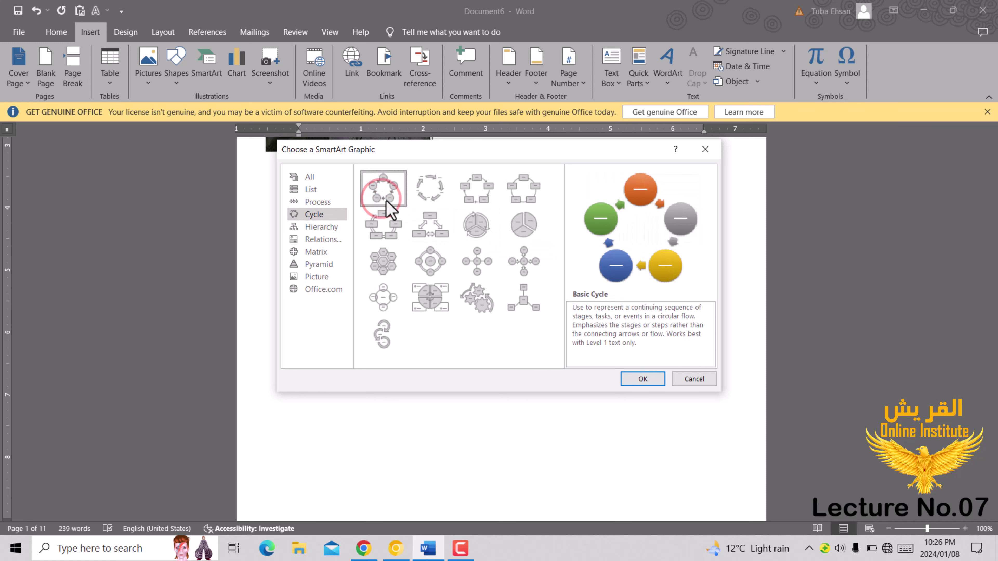
pyautogui.click(637, 381)
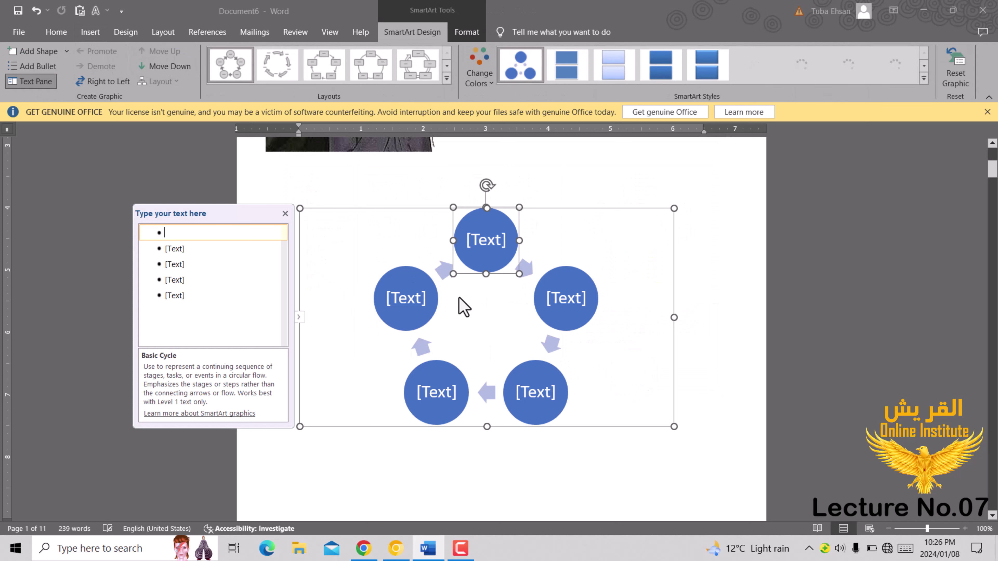
# Label the top, right and lower-right circles 'MS Office', 'MS Word' and 'MS Excel'.
pyautogui.click(494, 230)
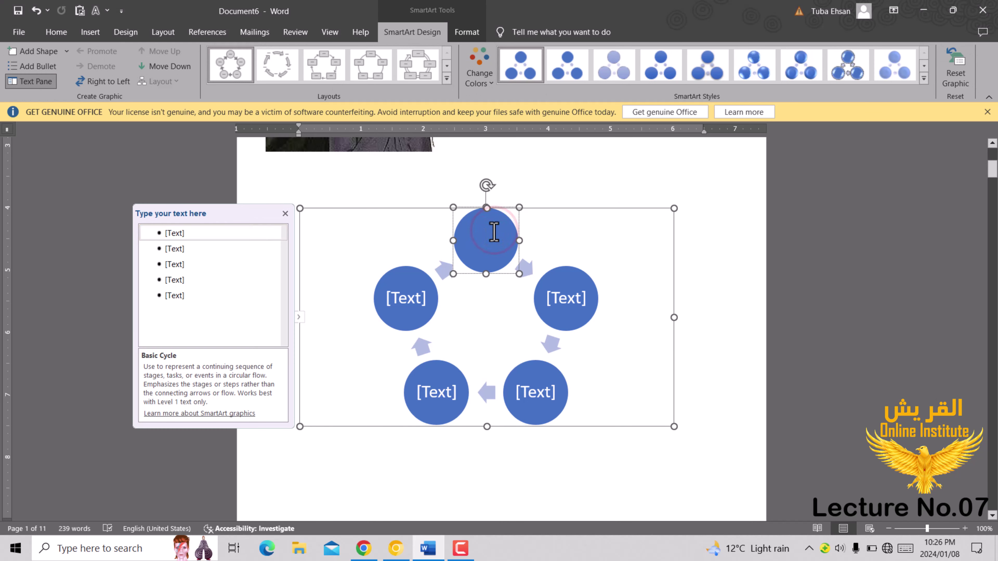
pyautogui.write('MS')
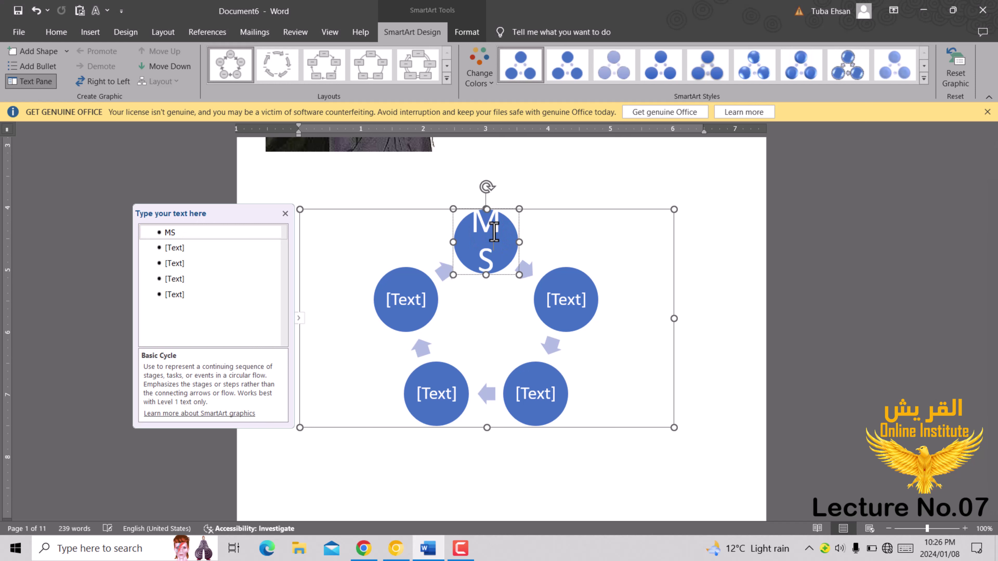
pyautogui.write(' O')
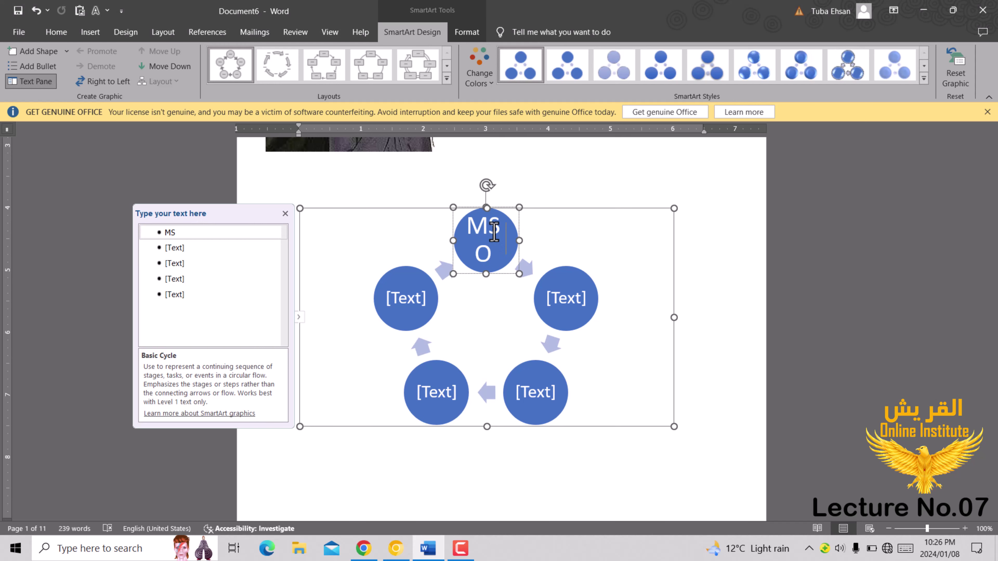
pyautogui.write('ffi')
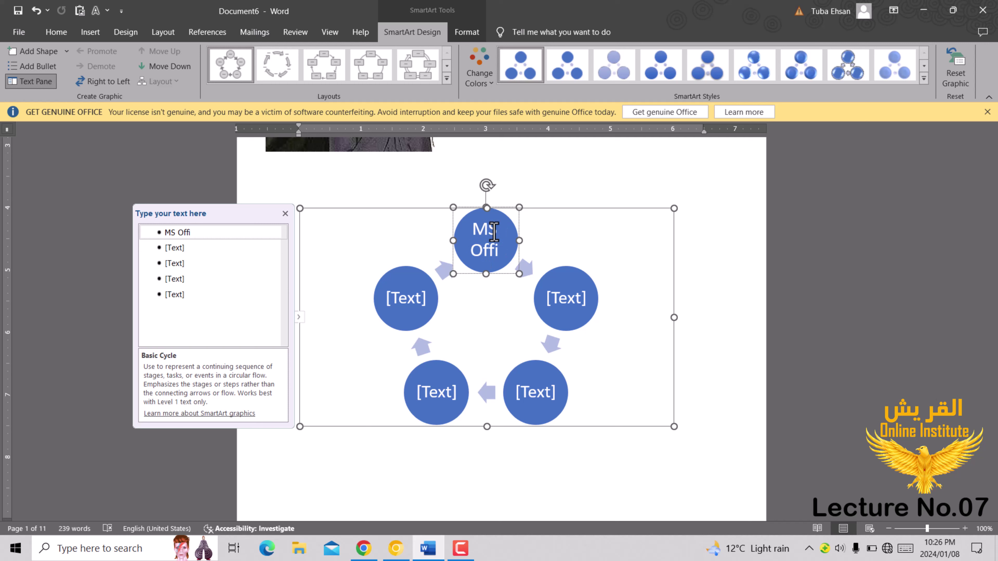
pyautogui.write('ce')
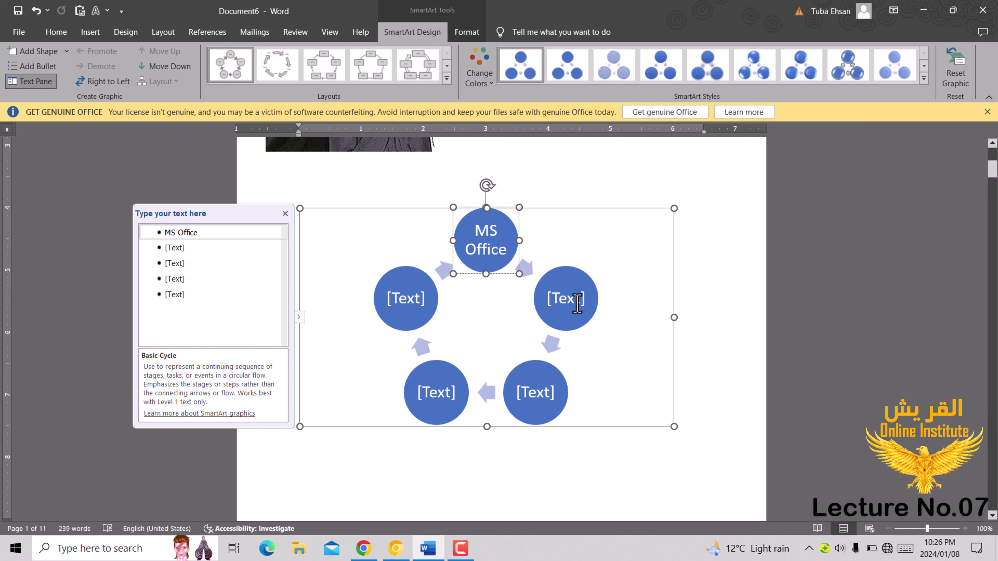
pyautogui.click(577, 304)
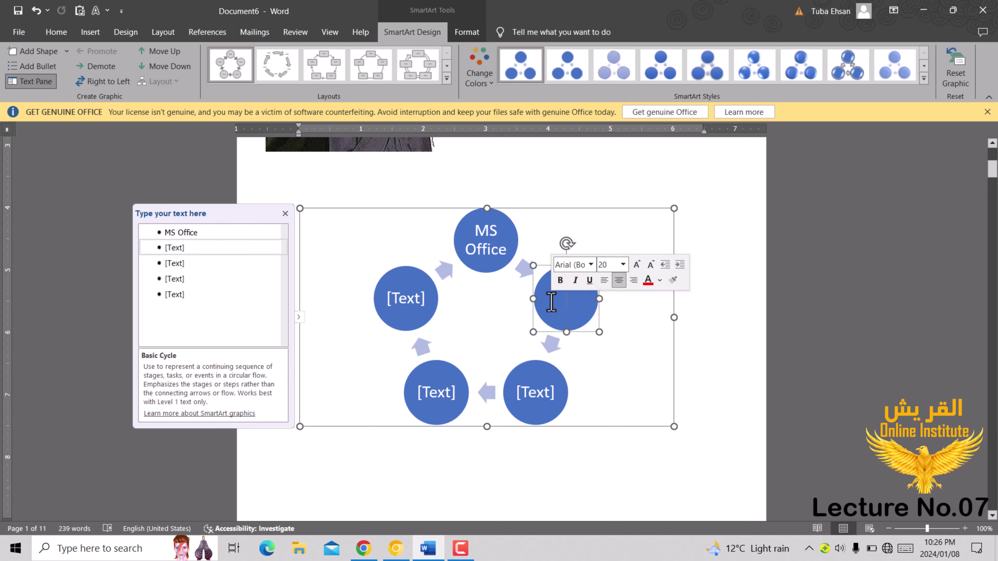
pyautogui.write('MS')
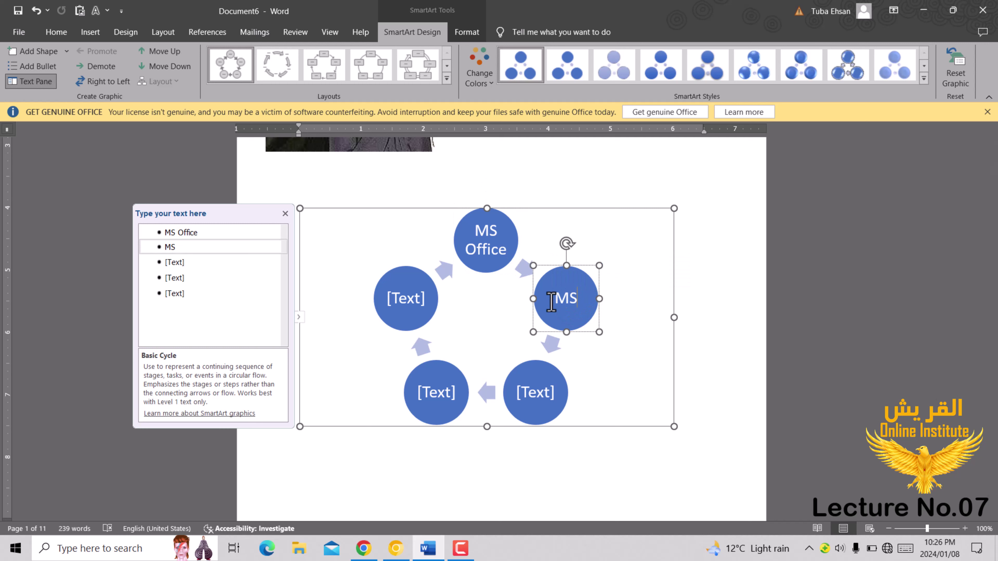
pyautogui.write(' Word')
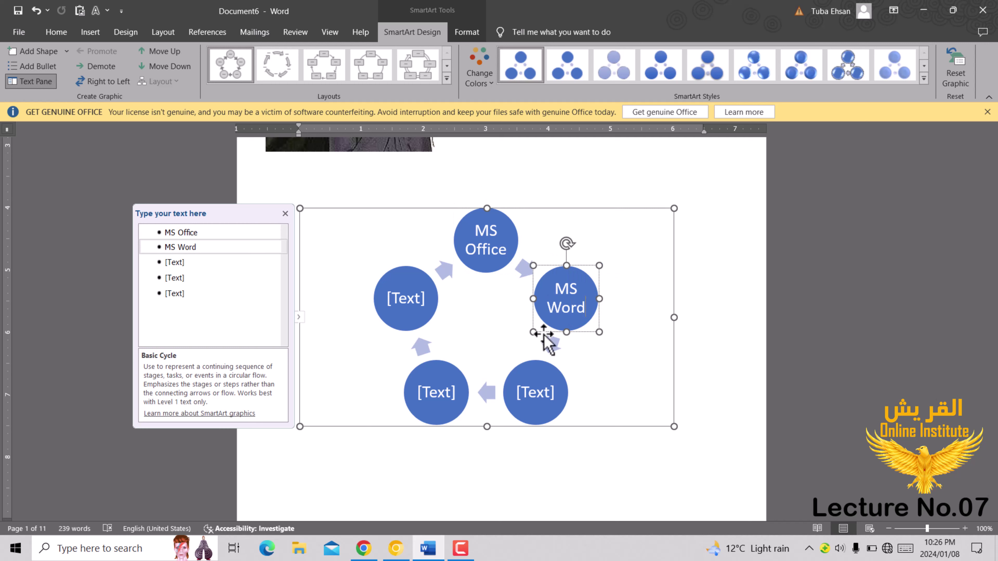
pyautogui.click(552, 395)
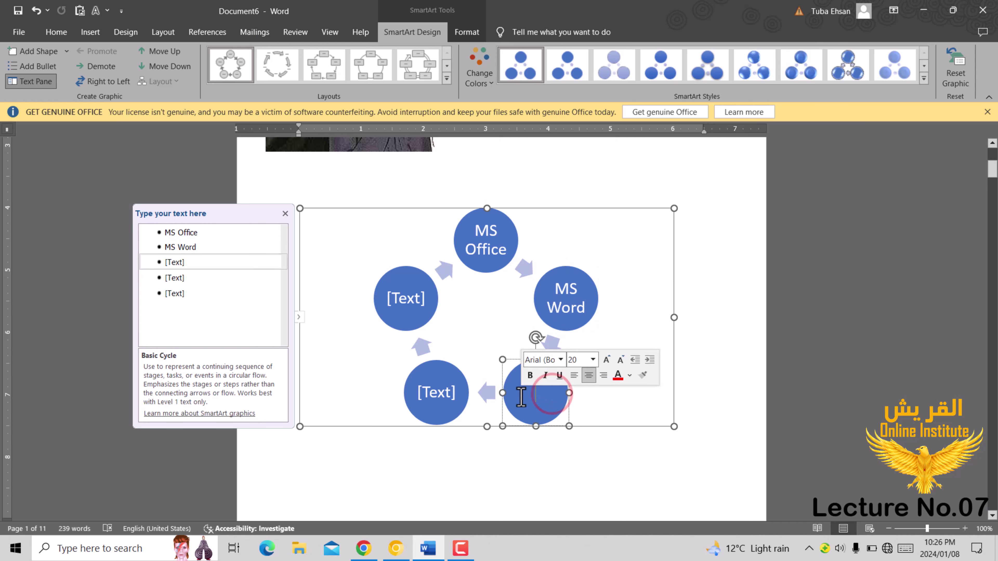
pyautogui.write('MS')
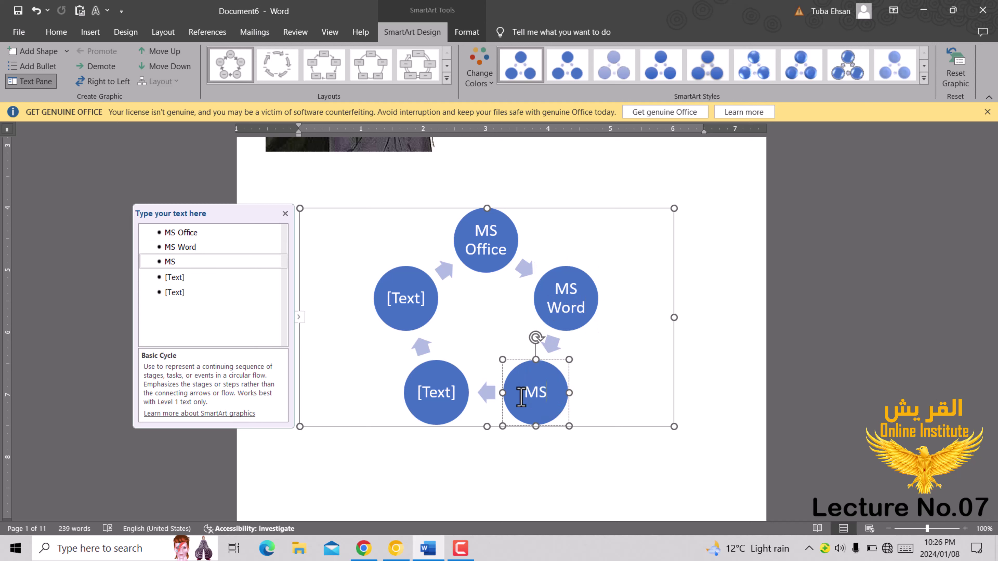
pyautogui.write(' Exc')
pyautogui.write('el')
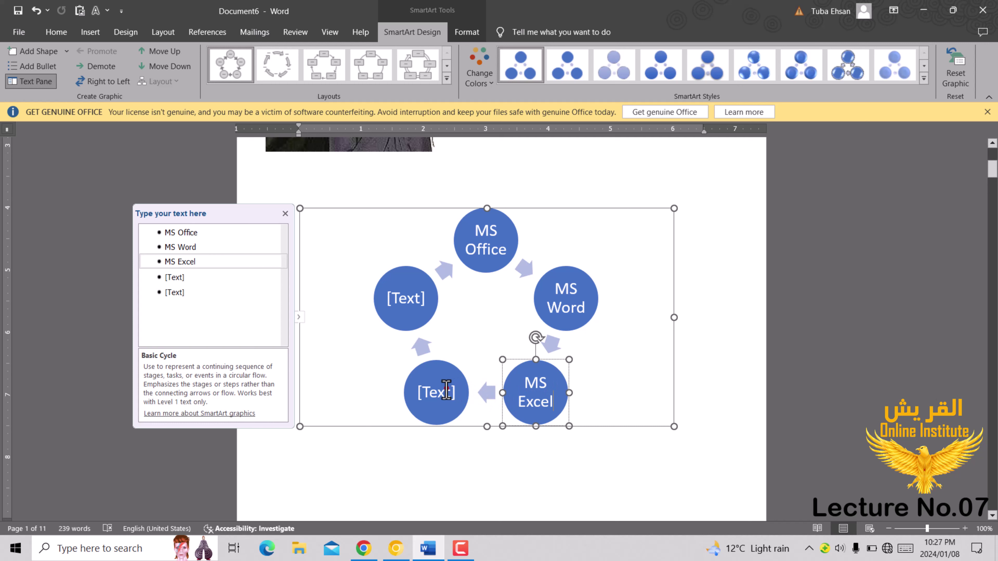
pyautogui.click(445, 390)
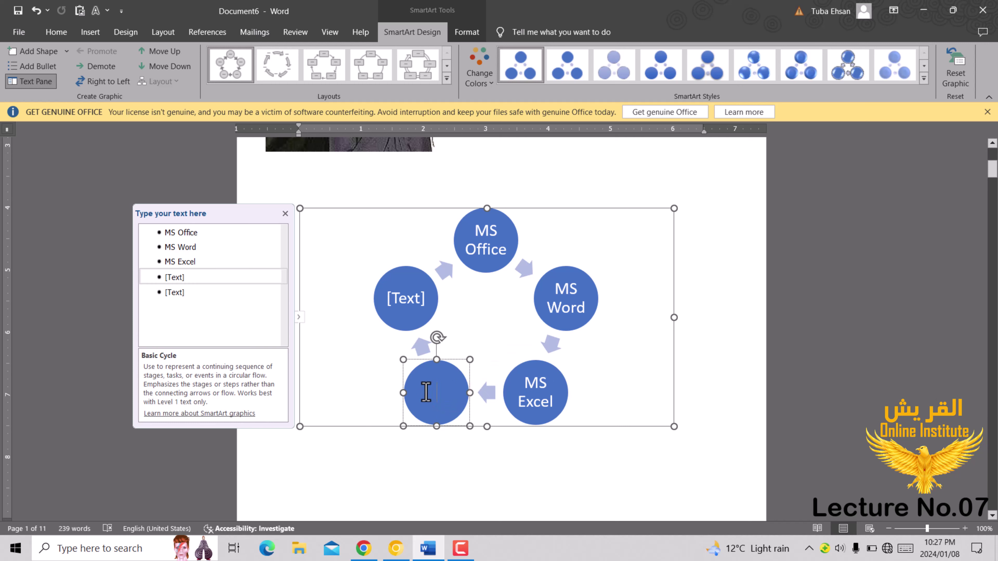
# Label the lower-left circle 'MS Powerpoint' and the left circle 'Office'.
pyautogui.write('MS')
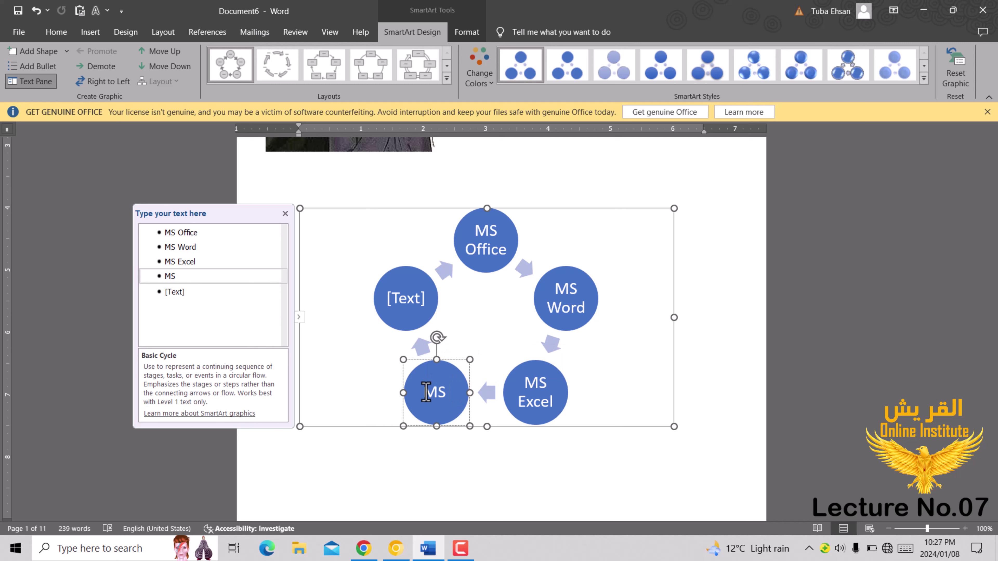
pyautogui.write(' Po')
pyautogui.write('werpoin')
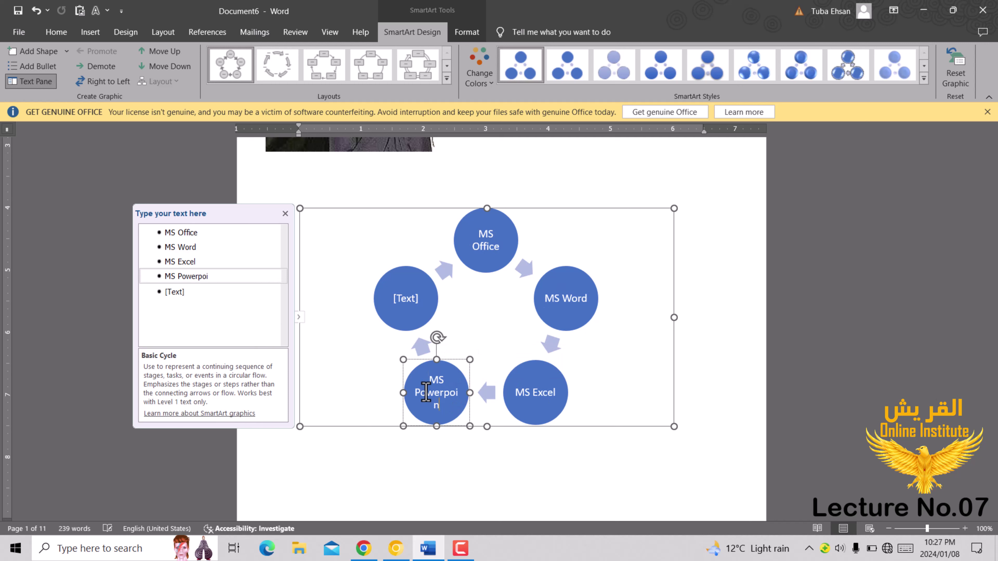
pyautogui.write('t')
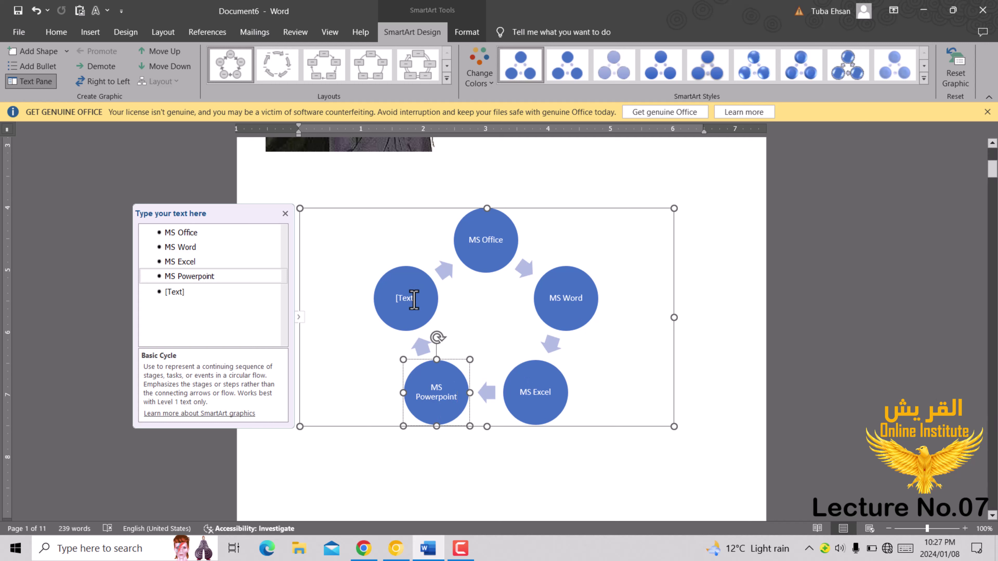
pyautogui.click(414, 300)
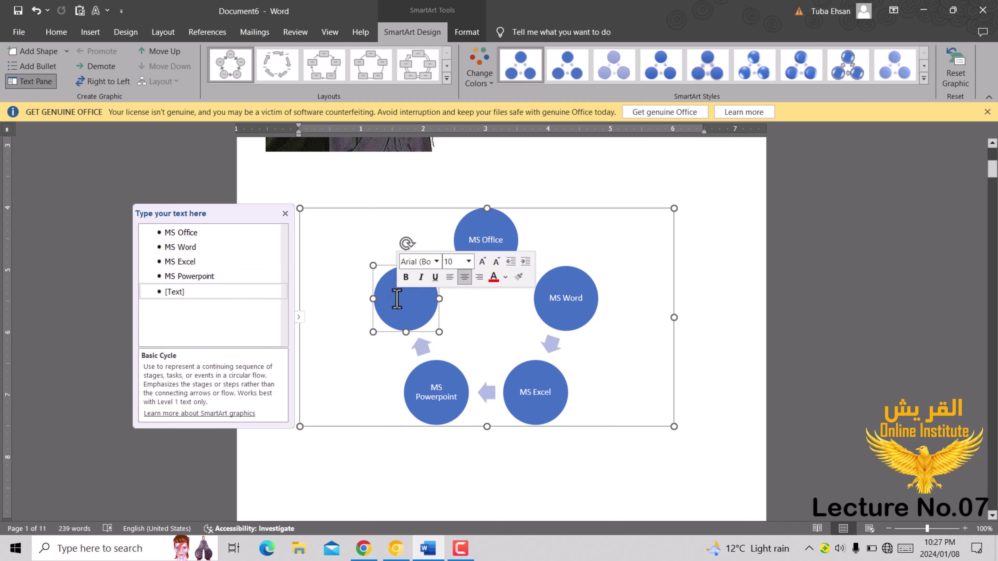
pyautogui.write('Office')
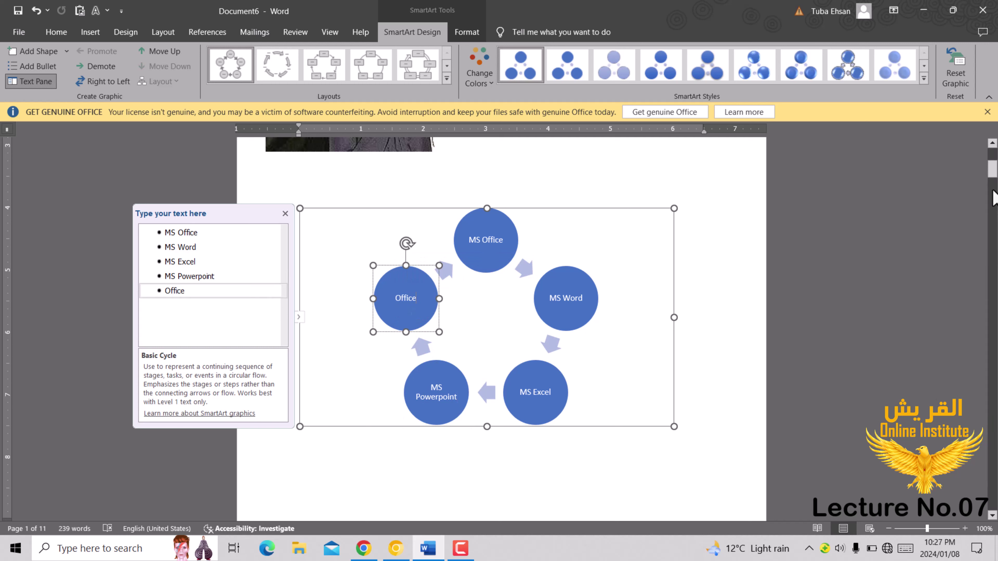
pyautogui.scroll(-3, 397, 234)
pyautogui.scroll(3, 354, 189)
pyautogui.click(90, 32)
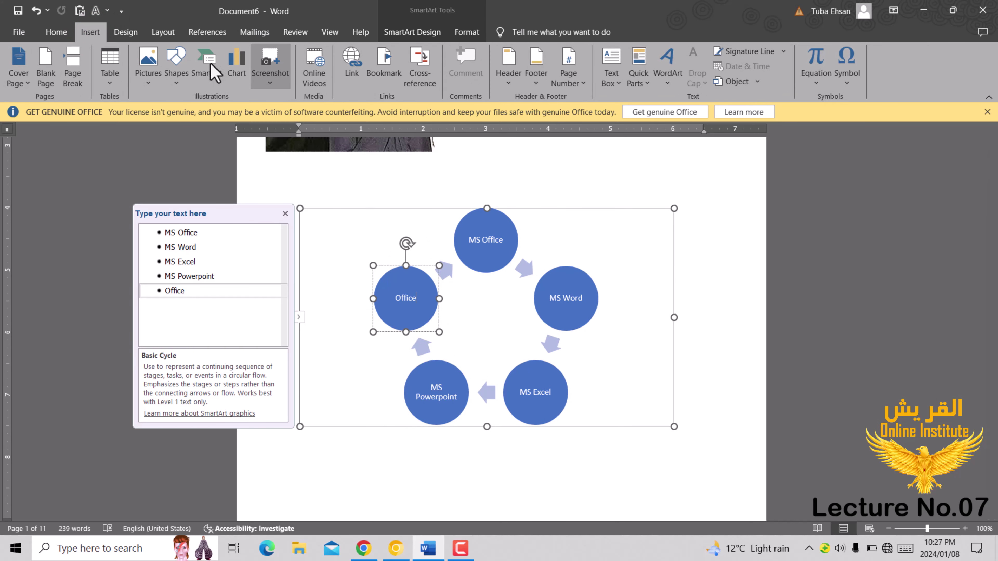
# Preview the Line, Pie and Bar chart types, then confirm a Clustered Bar chart.
pyautogui.click(236, 73)
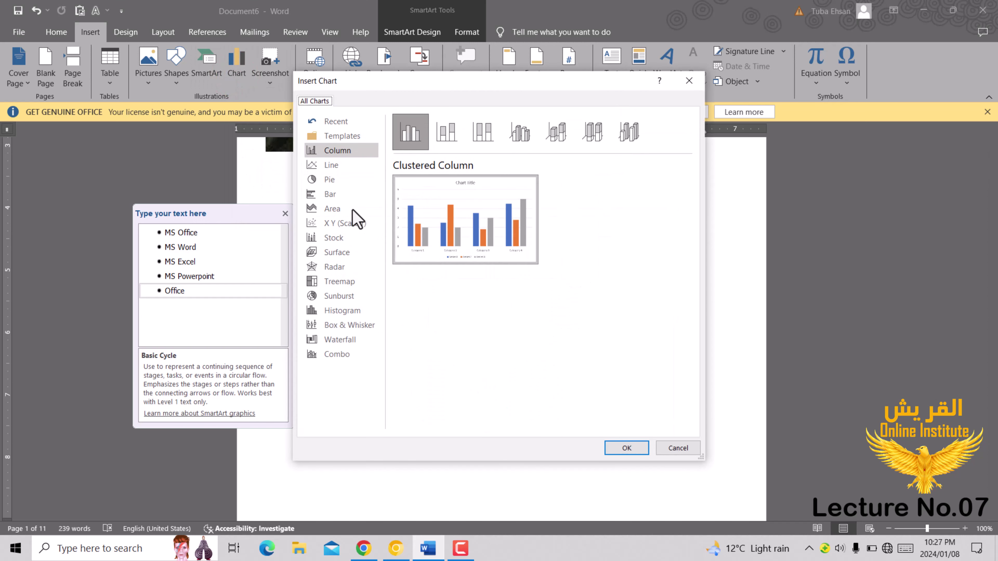
pyautogui.click(340, 169)
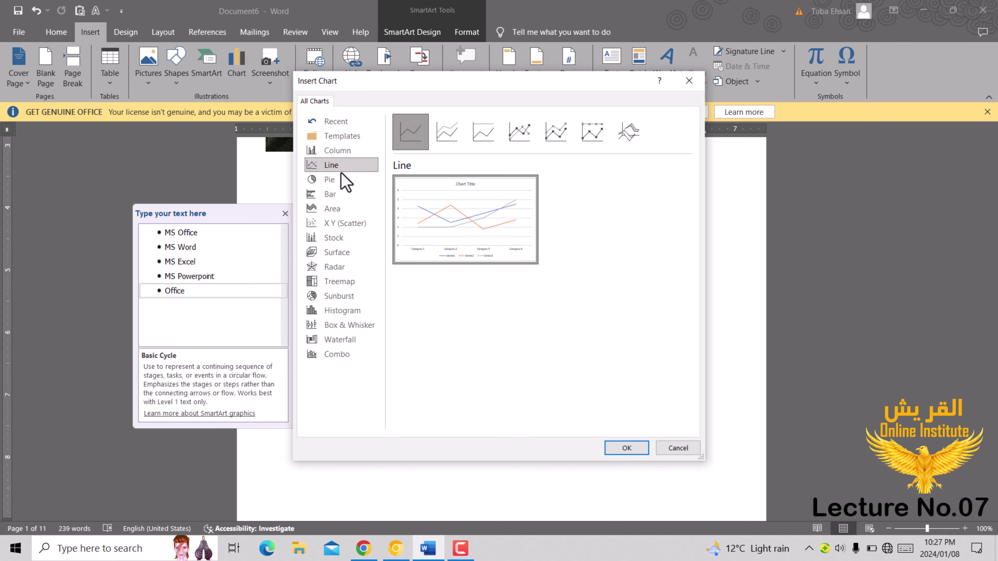
pyautogui.click(344, 185)
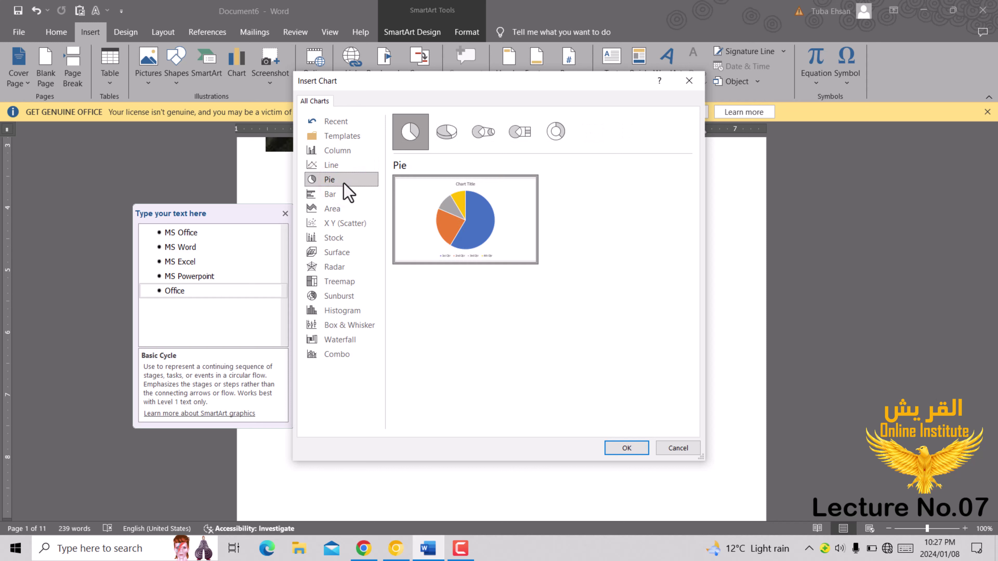
pyautogui.click(342, 198)
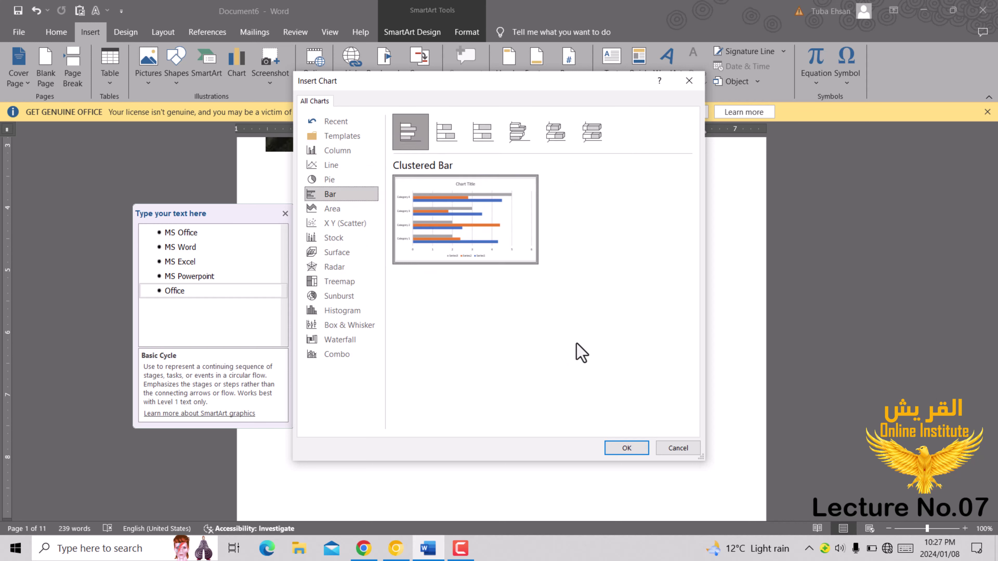
pyautogui.click(627, 445)
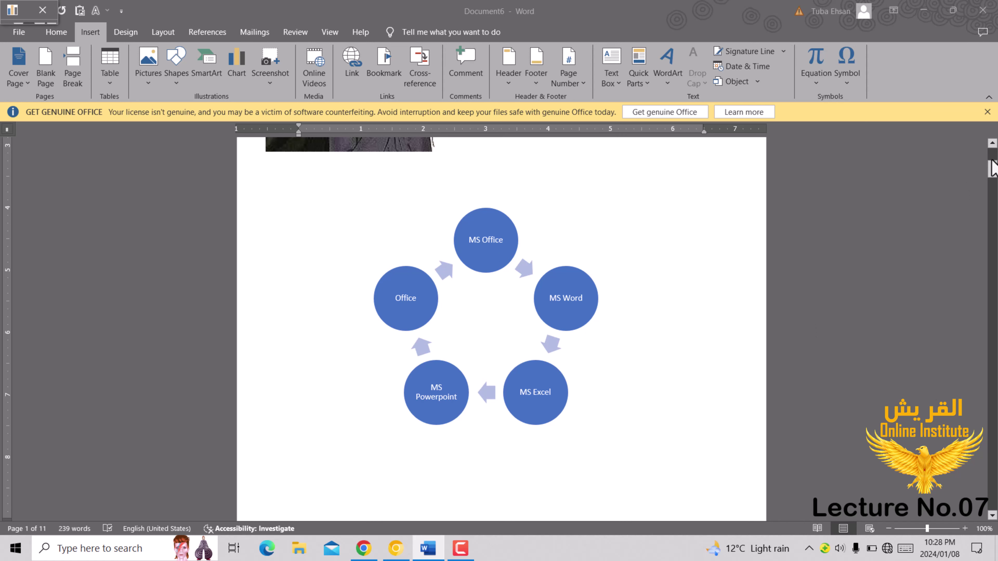
pyautogui.moveTo(993, 170); pyautogui.dragTo(993, 195)
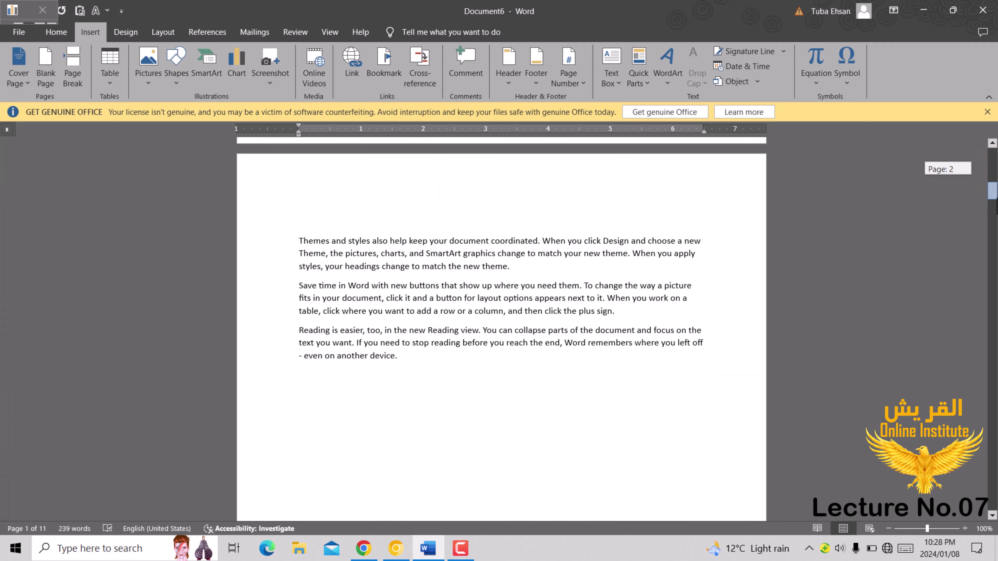
pyautogui.moveTo(993, 133); pyautogui.dragTo(991, 169)
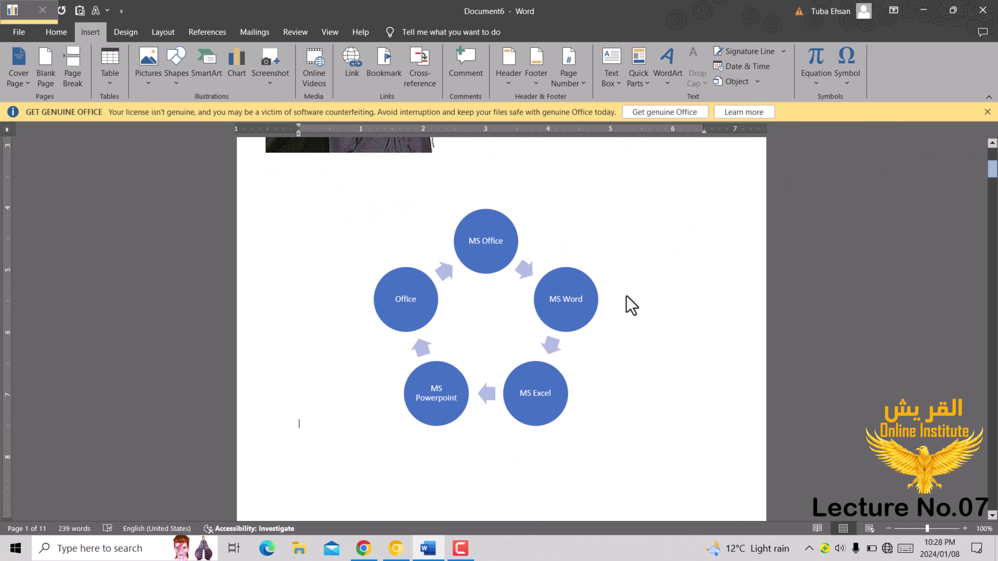
# Select the MS Word circle and delete the circles and the whole cycle graphic.
pyautogui.click(569, 308)
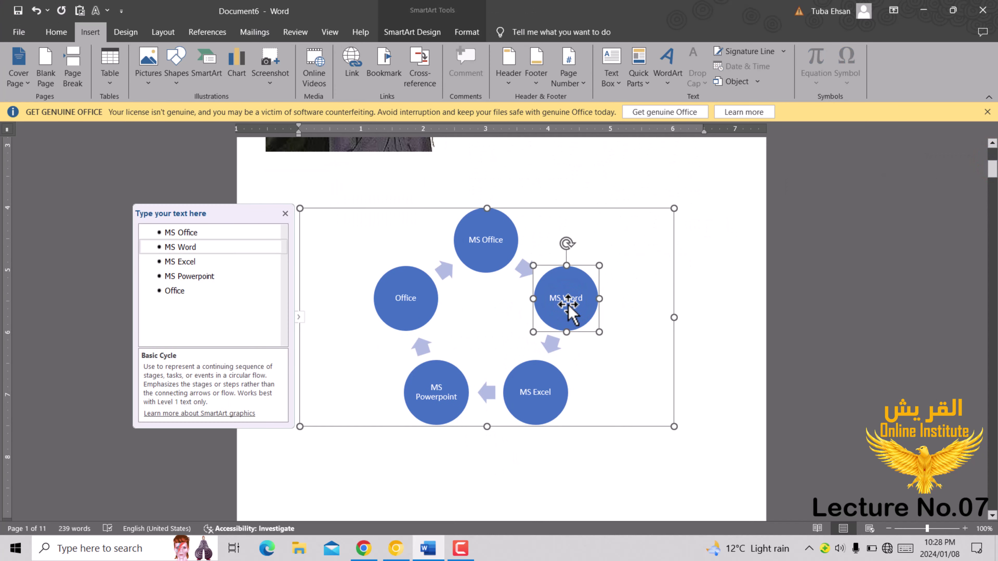
pyautogui.press('Delete')
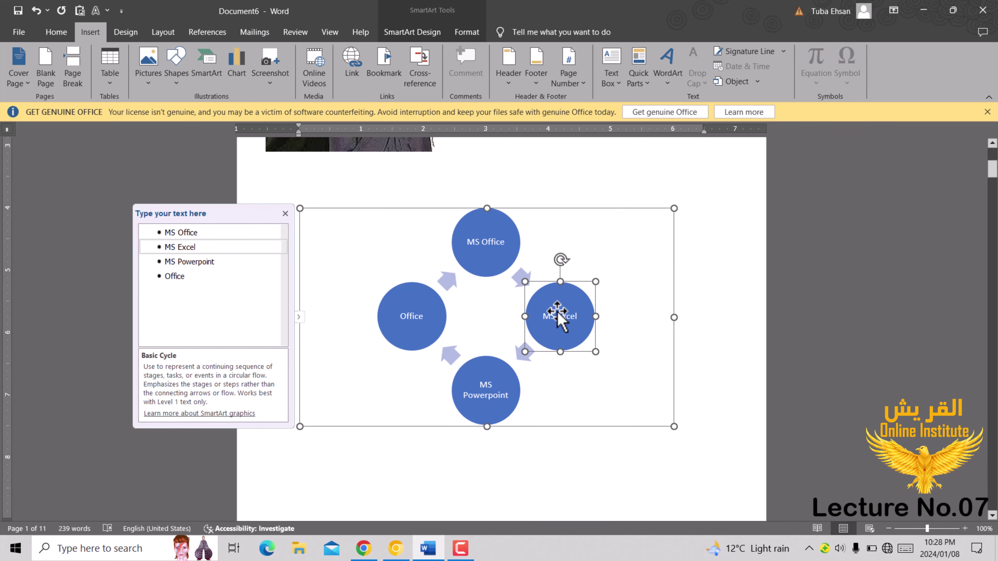
pyautogui.press('Delete')
pyautogui.press('Delete')
pyautogui.press('Delete')
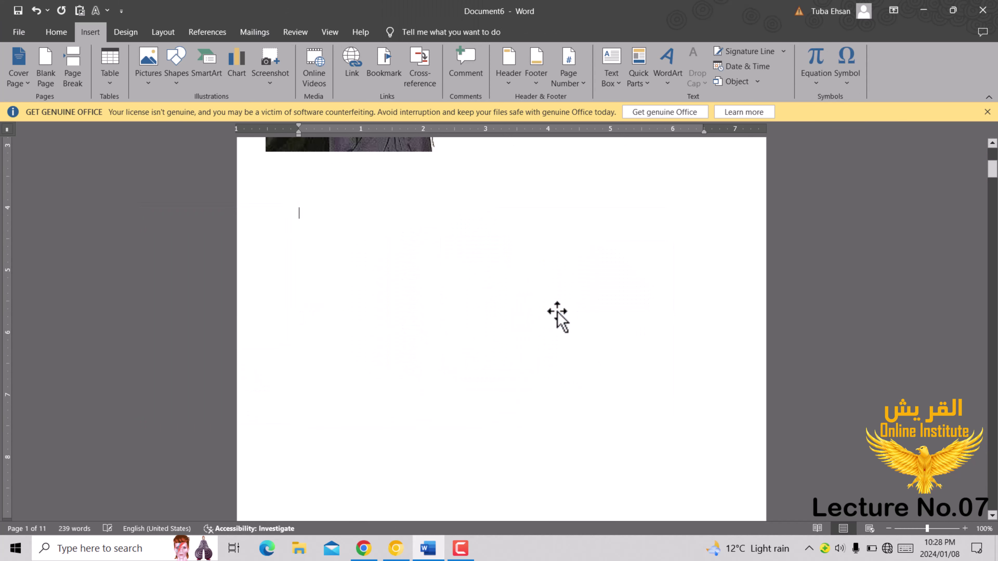